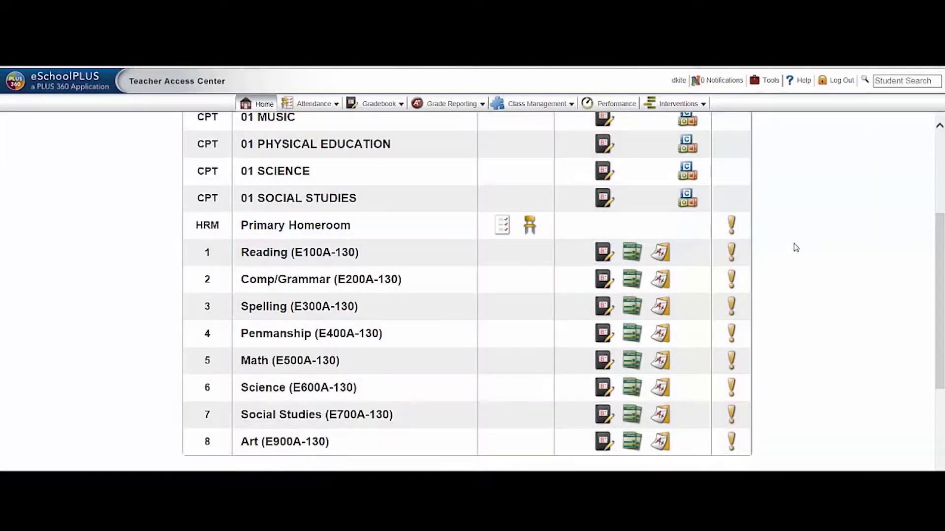
View the classes under Today's Attendance, and return the class list to the My Classes view
scroll(795, 248, "up", 2)
scroll(795, 247, "up", 2)
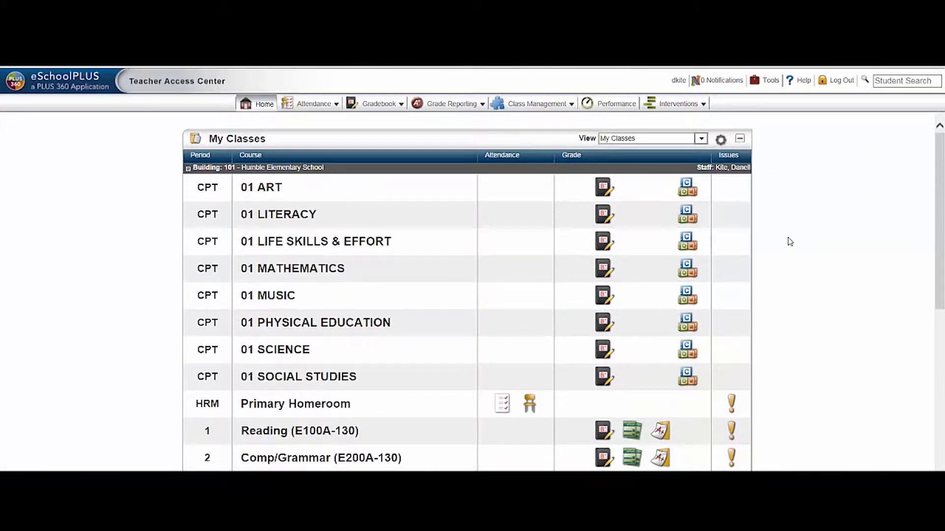
left_click(701, 140)
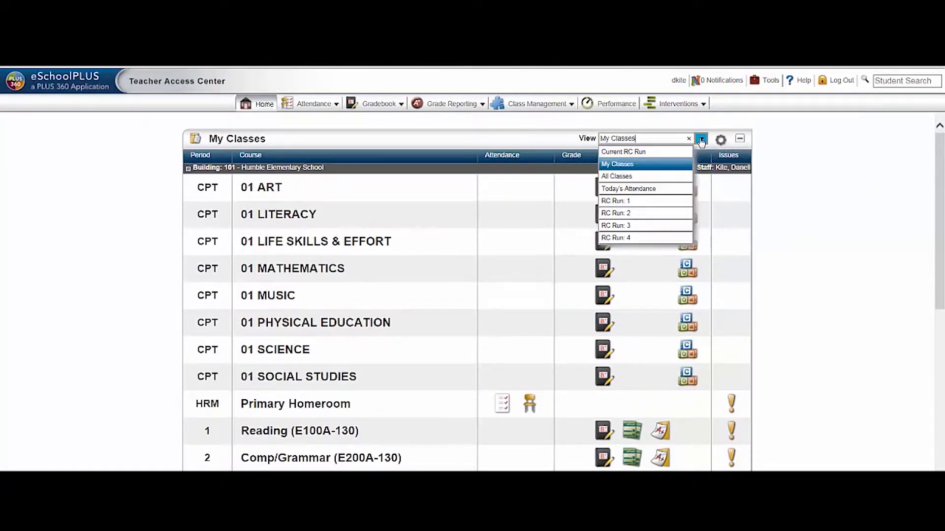
left_click(669, 191)
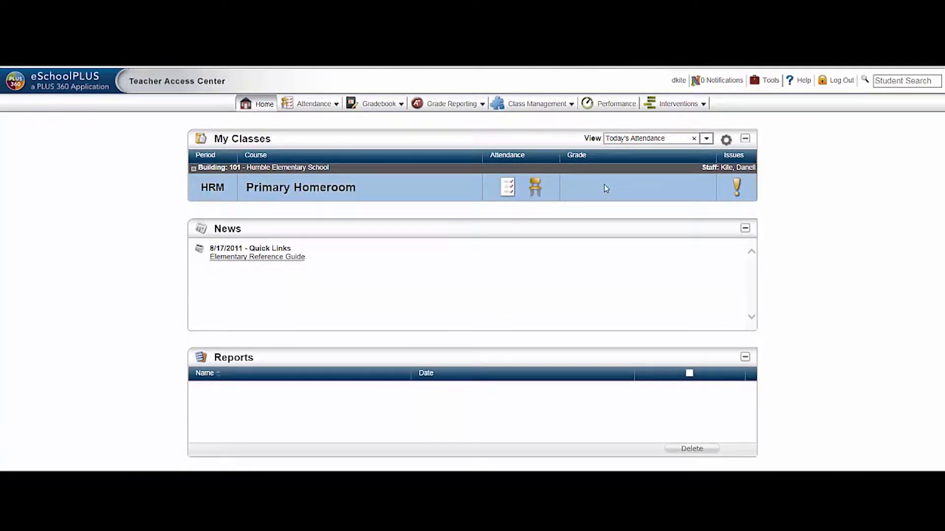
left_click(706, 138)
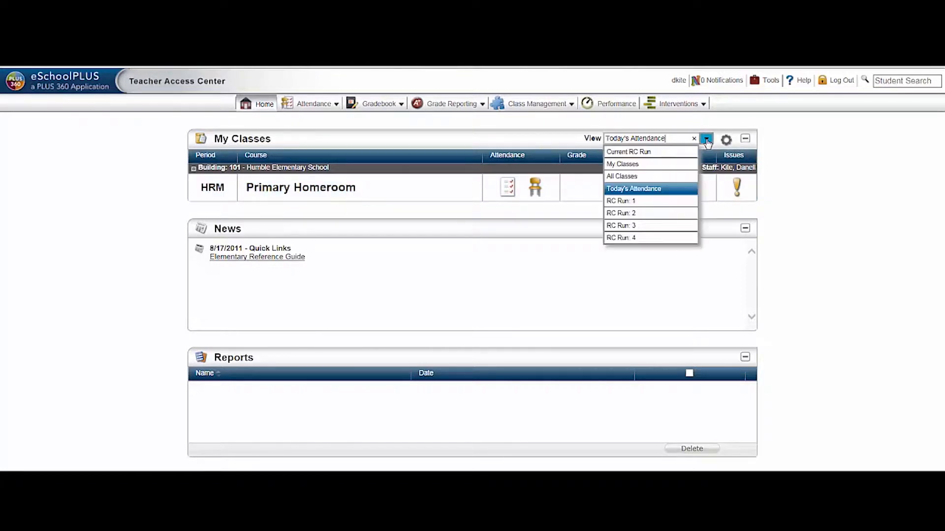
left_click(669, 163)
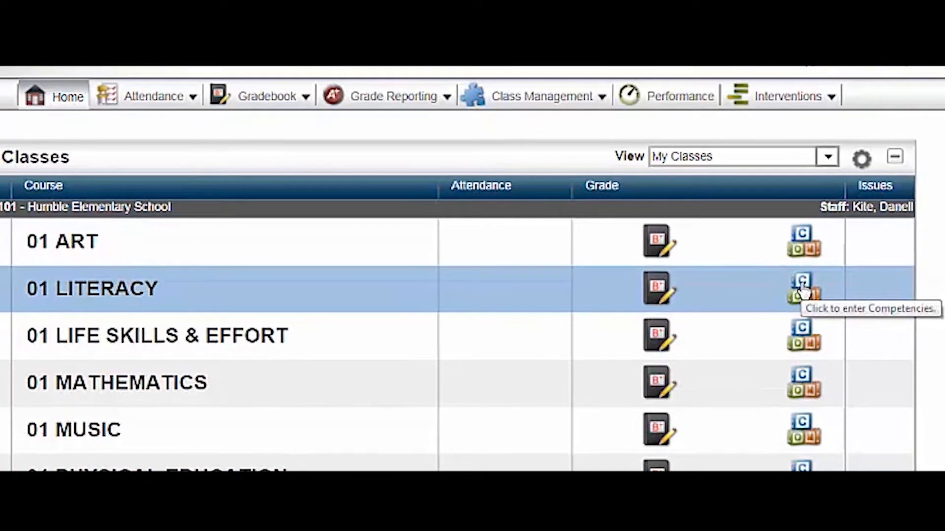
Open competency entry for the 01 LITERACY class
left_click(376, 98)
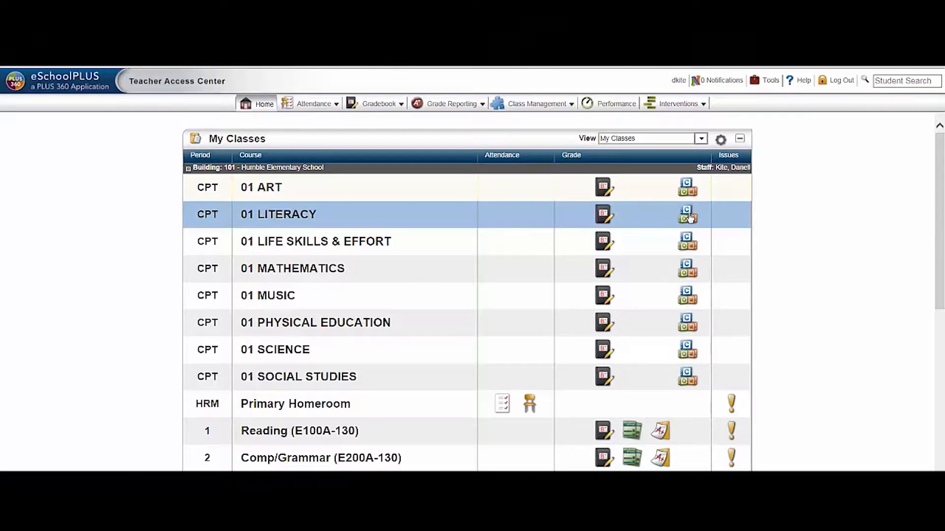
left_click(689, 216)
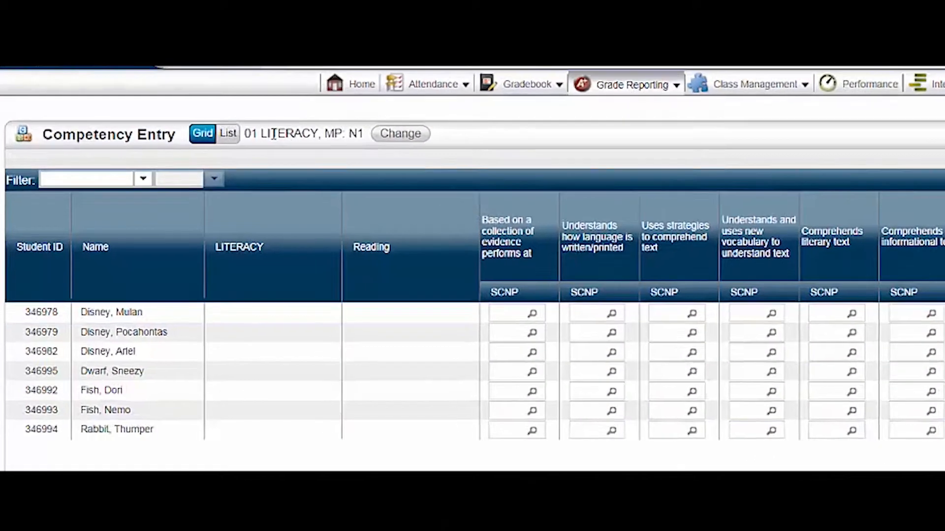
mouse_move(259, 147)
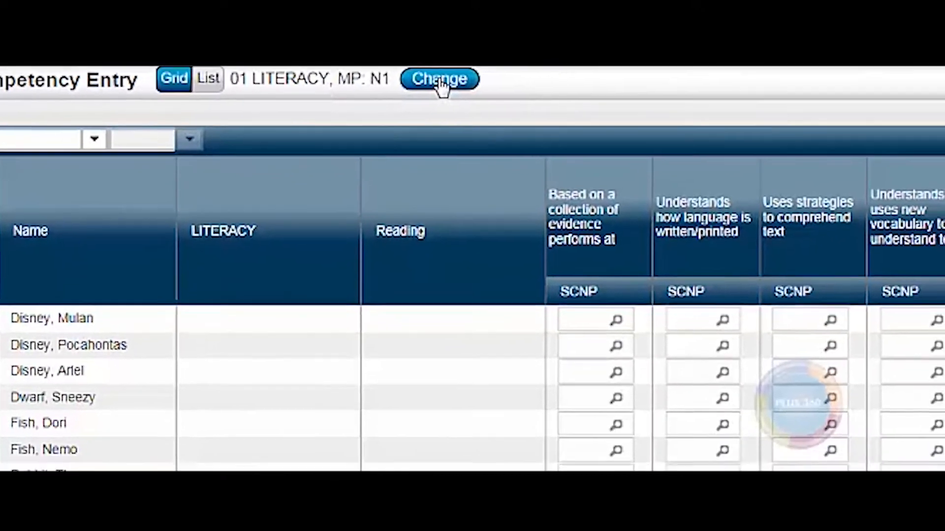
Check which classes can be chosen for marking period N1, keep 01 LITERACY, and look across its competency columns
left_click(440, 80)
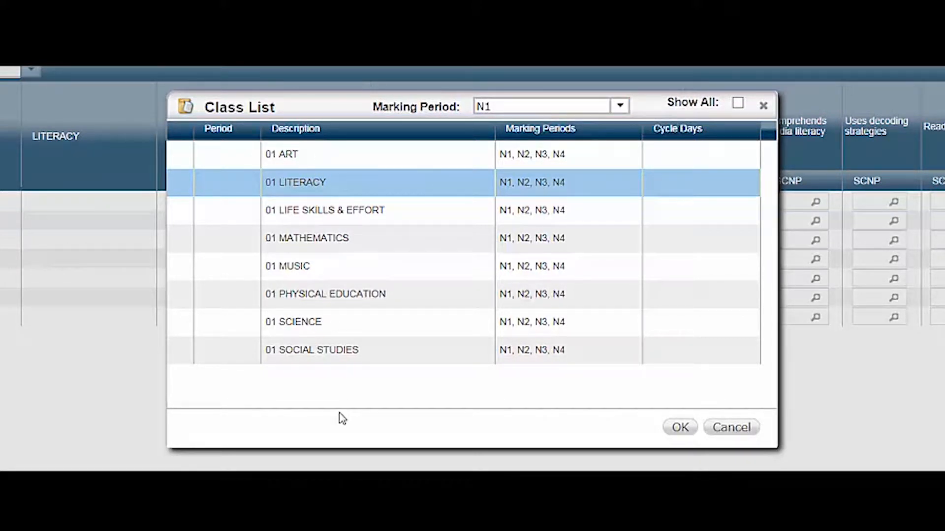
left_click(740, 433)
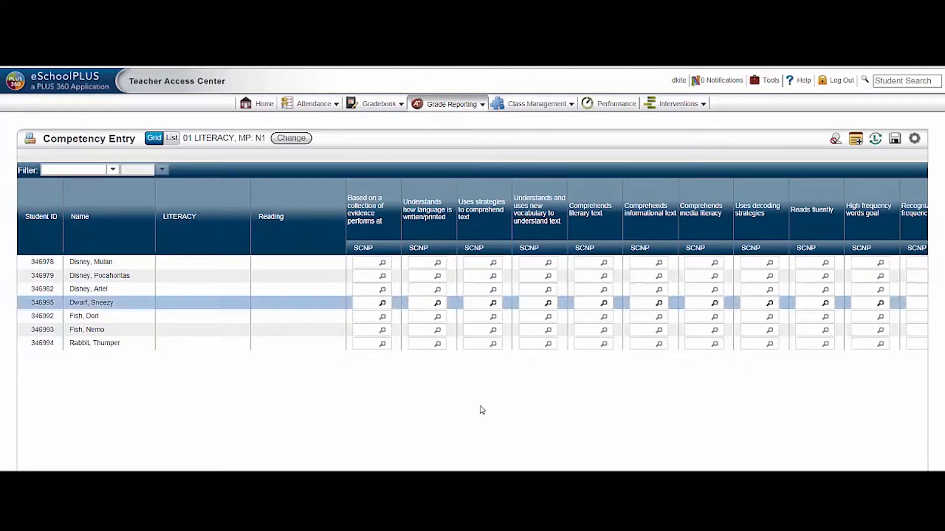
left_click_drag(399, 475, 233, 406)
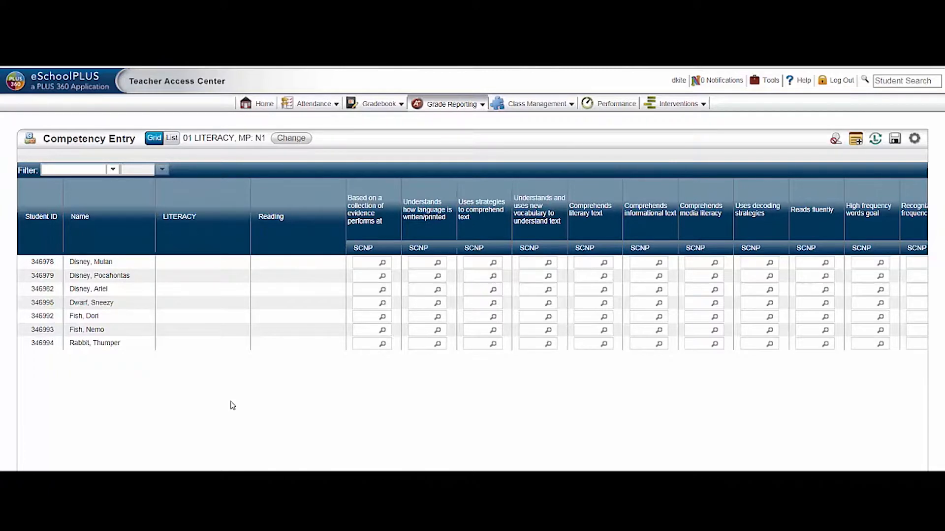
Under "Based on a collection of evidence performs at", mark the first student ROL and the second student RAL
left_click(374, 262)
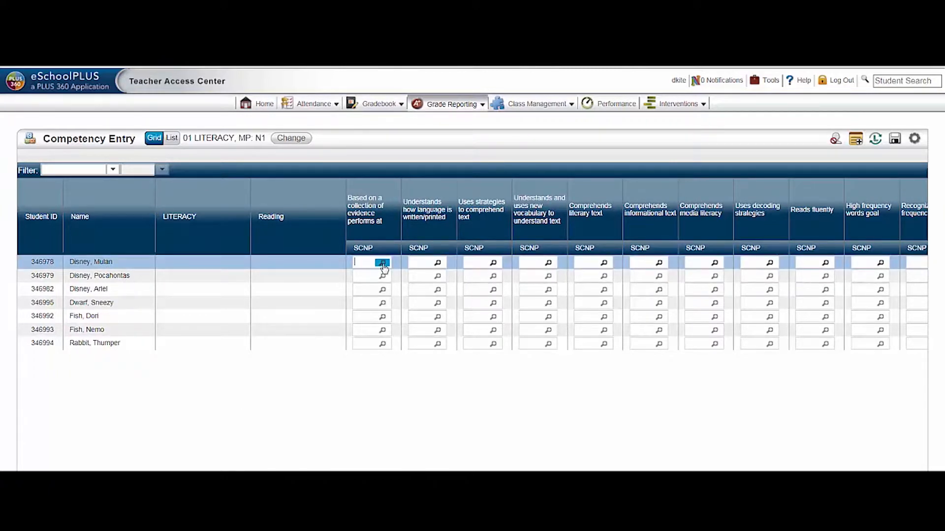
left_click(383, 265)
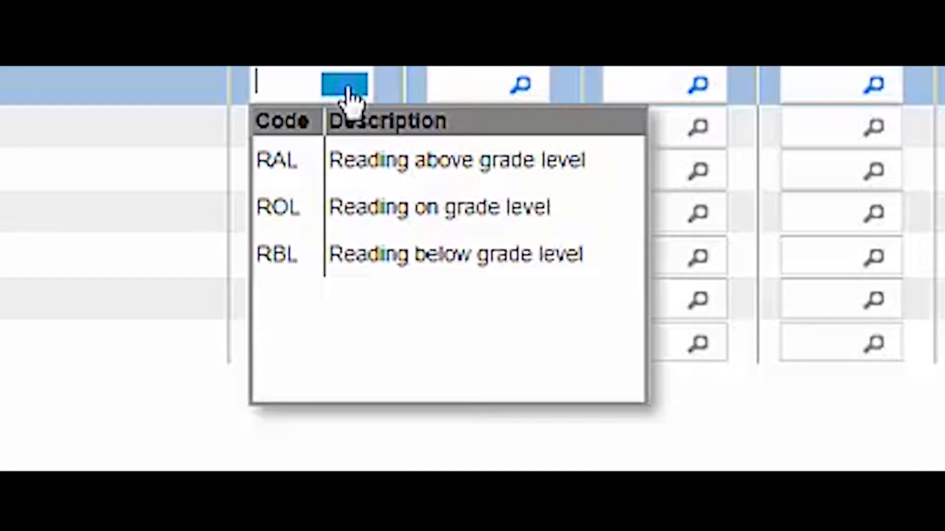
left_click(368, 216)
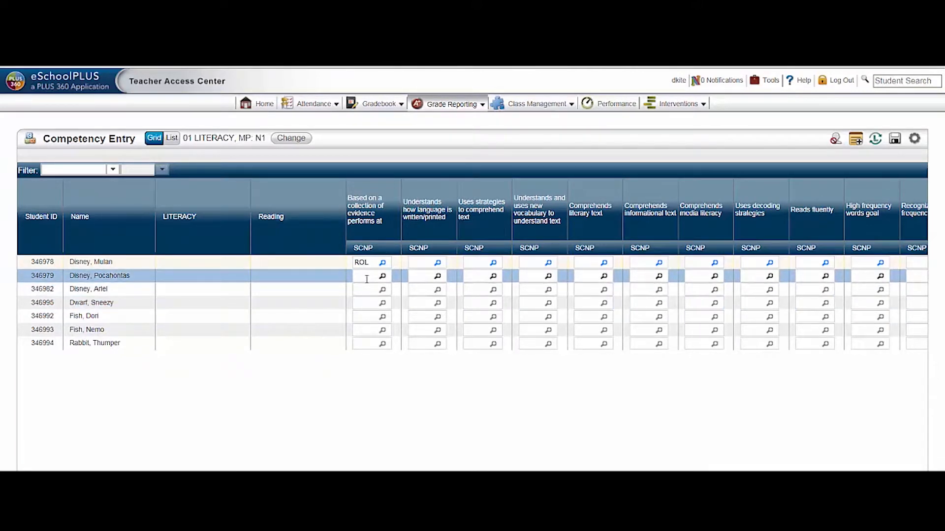
type("rab")
key("Return")
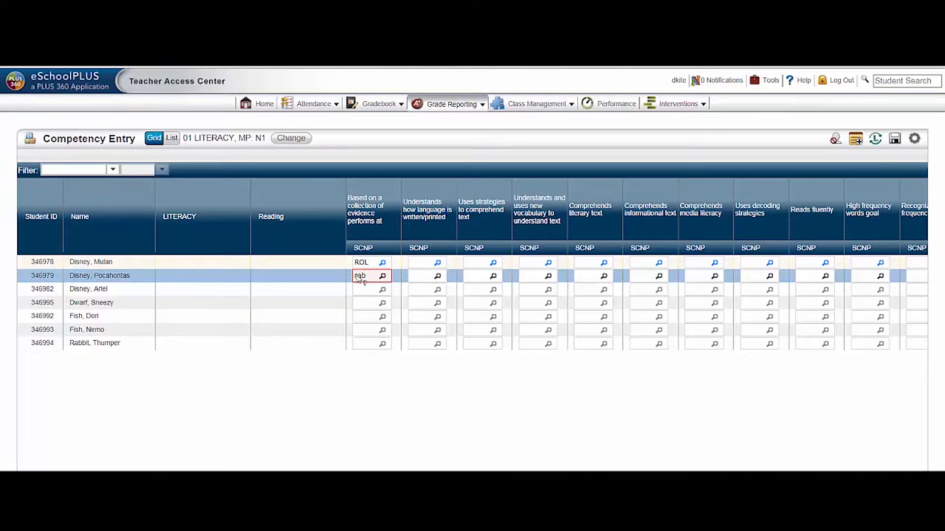
left_click(382, 277)
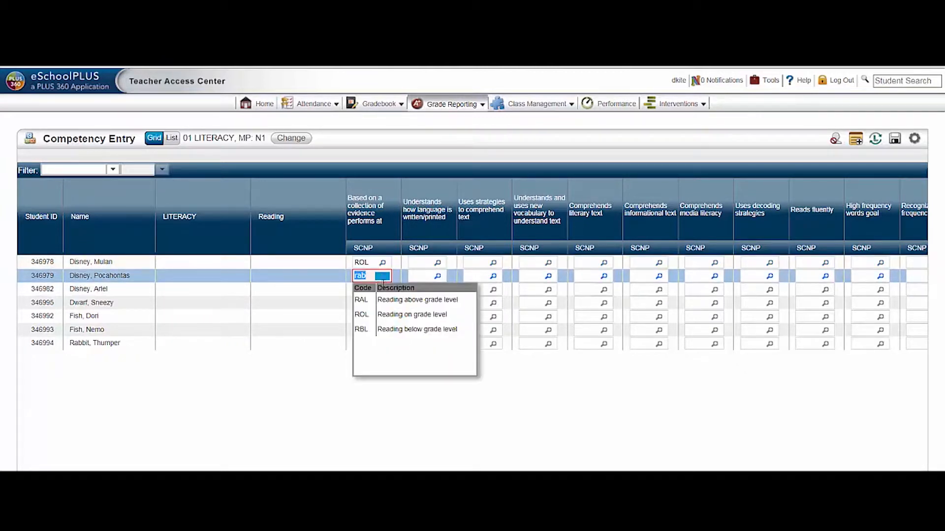
left_click(389, 306)
In the same evidence column, mark the third through sixth students ROL and the seventh student RBL
left_click(362, 289)
type("rol")
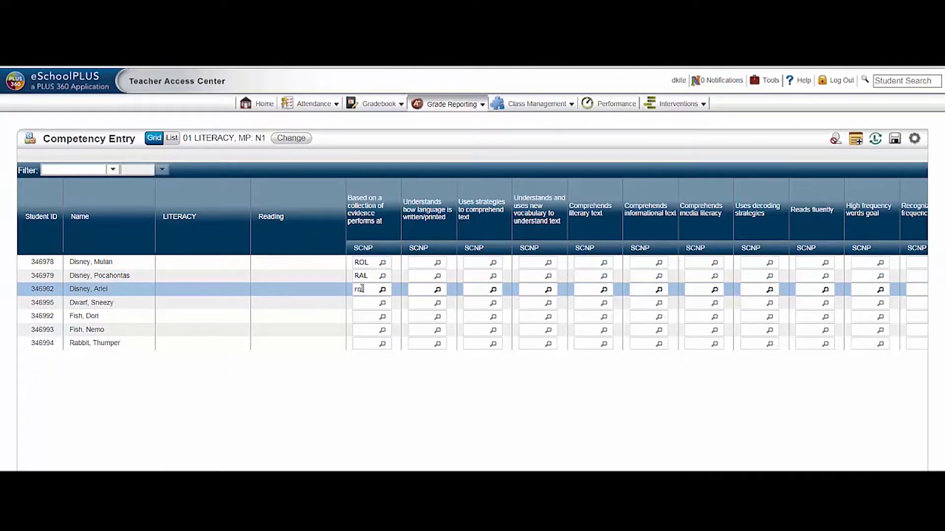
key("Return")
type("rol")
key("Return")
type("rol")
key("Return")
type("rol")
key("Return")
type("rbl")
key("Return")
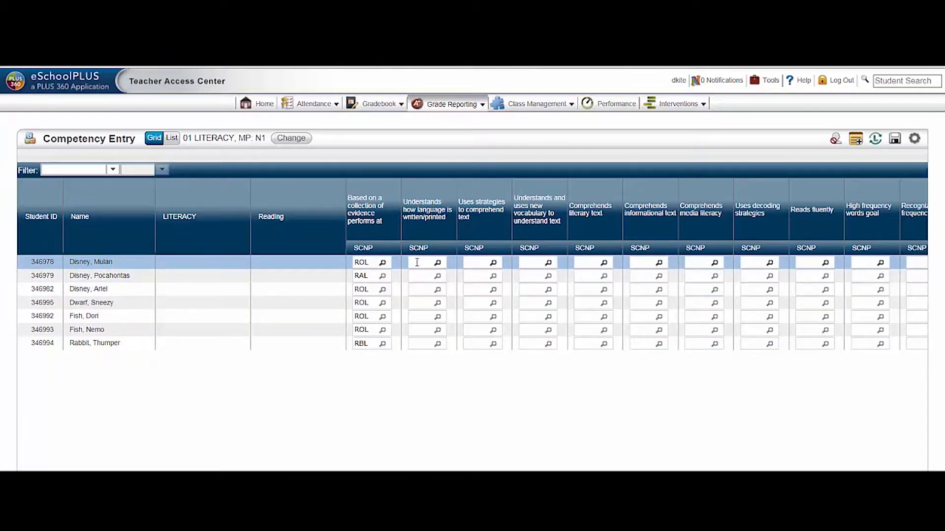
Enter marks 3, 2, 3, 3, 2, 3, 1 down the "Understands how language is written/printed" column and save them
left_click(437, 264)
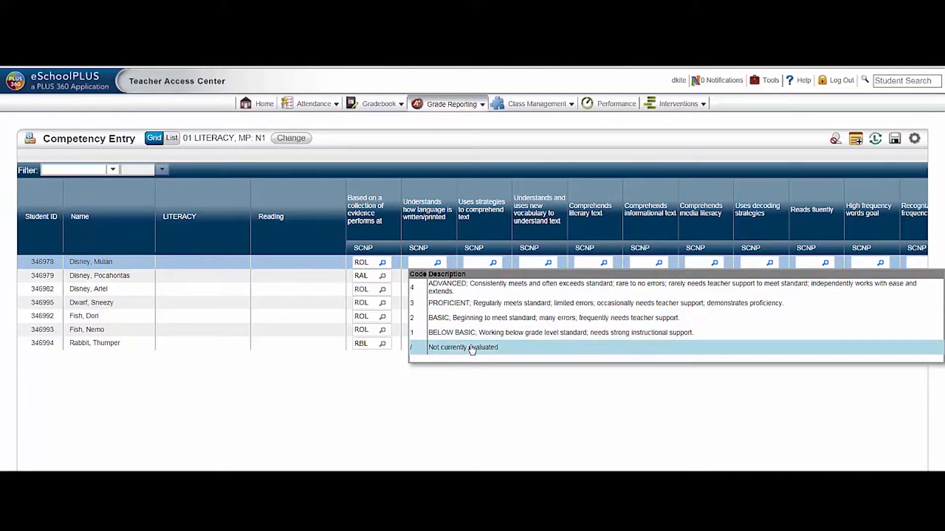
left_click(466, 303)
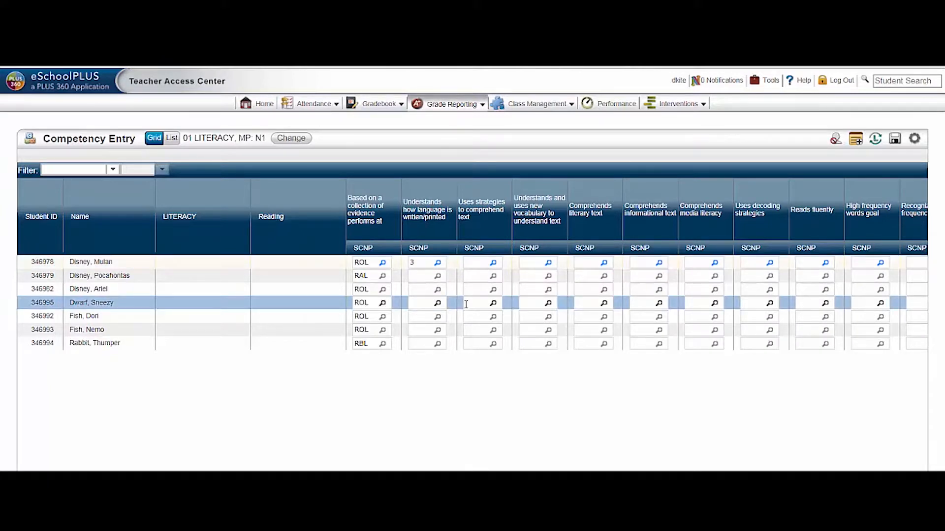
type("2")
key("Down")
type("33")
key("Down")
type("23")
key("Down")
type("1")
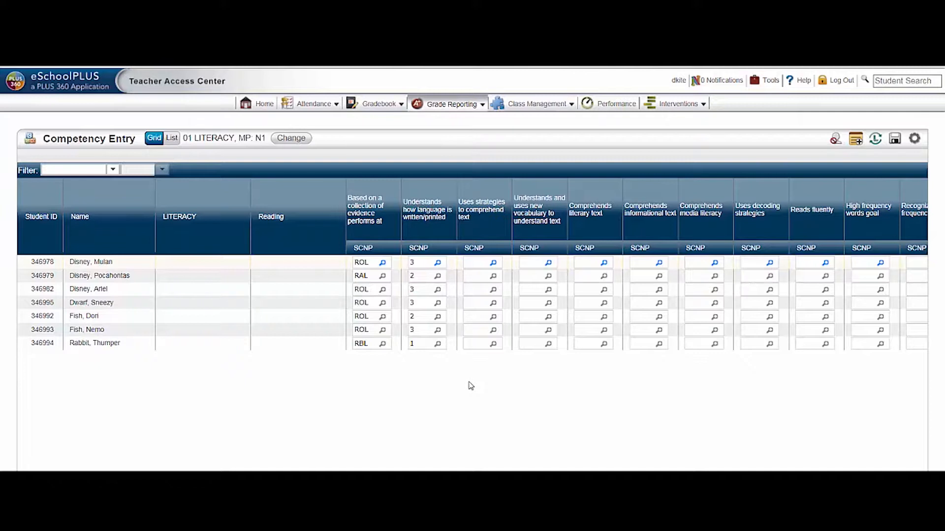
left_click(894, 140)
Look at the class list without changing the class, and switch the literacy competency entry to the List layout
left_click(298, 140)
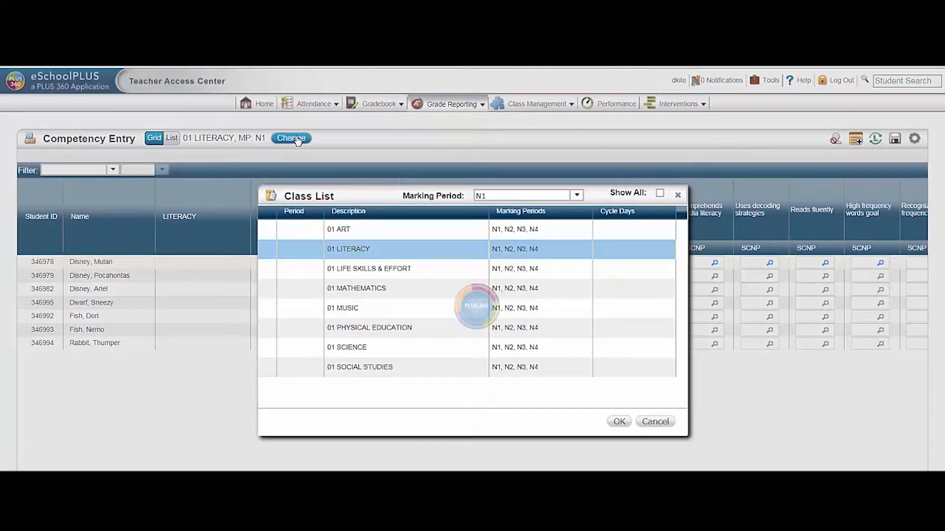
left_click(655, 422)
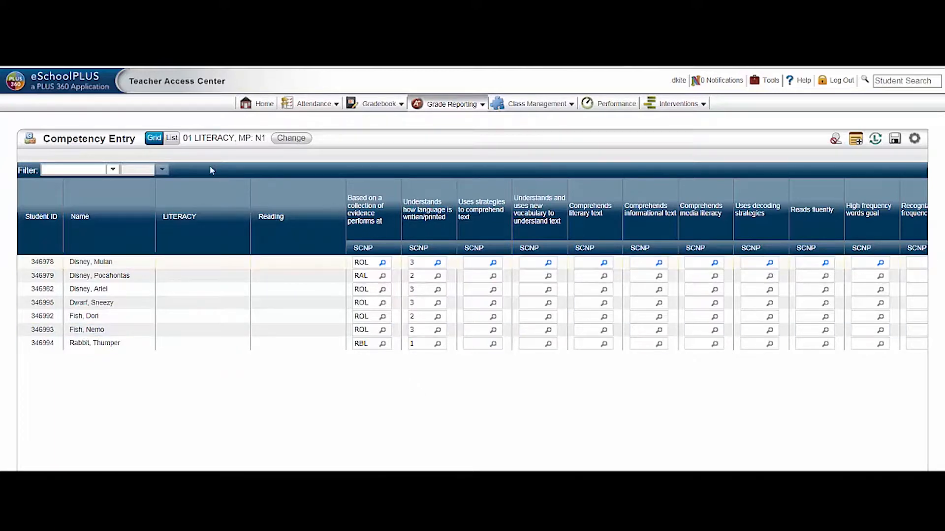
left_click(172, 139)
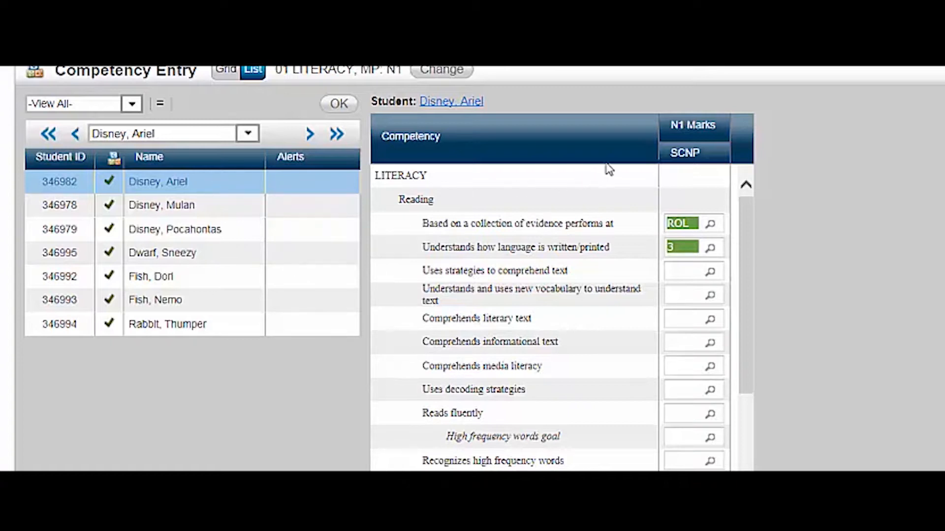
For the first listed student, enter 2 for "Uses strategies to comprehend text" and 3 for each competency from new vocabulary through "Reads fluently"
left_click(710, 225)
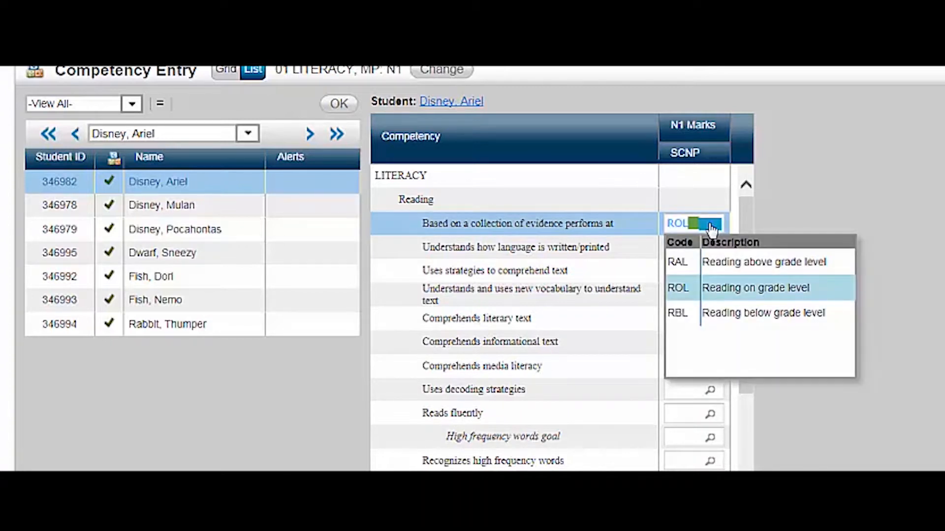
left_click(786, 216)
left_click(685, 271)
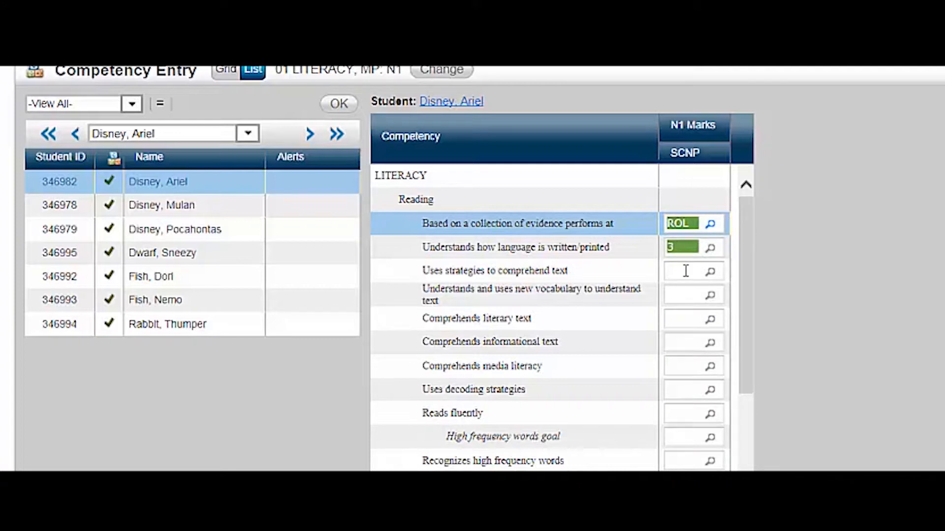
type("2")
key("Return")
type("3")
key("Return")
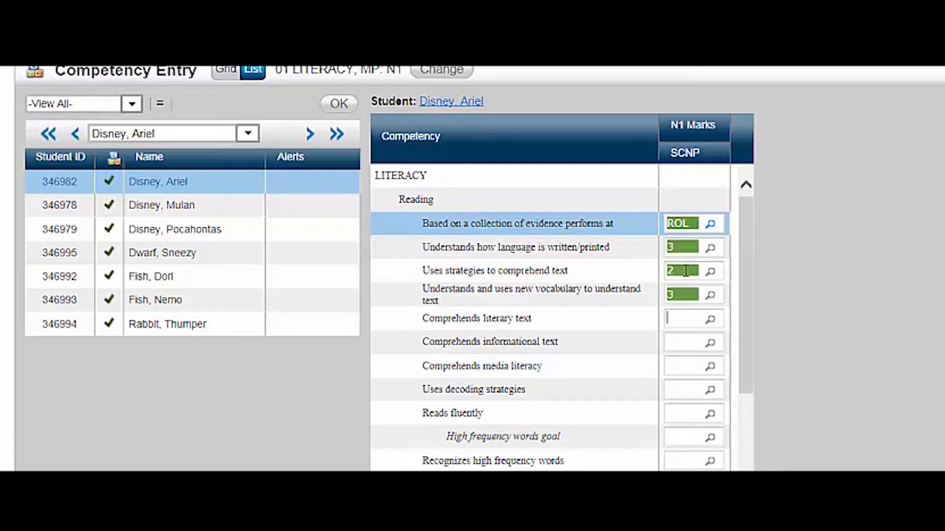
type("3")
key("Return")
type("3")
key("Return")
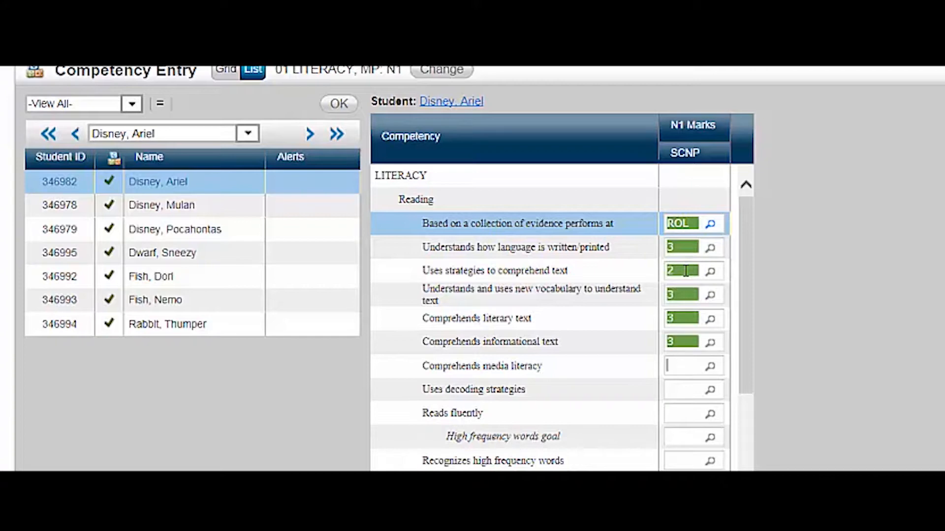
type("3")
key("Return")
type("3")
key("Return")
type("3")
key("Return")
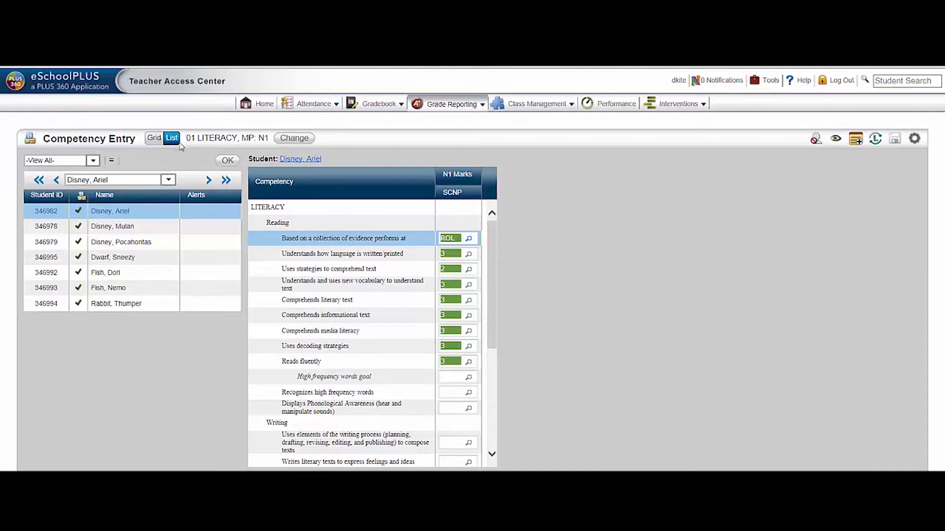
Change the class to 01 SOCIAL STUDIES and show its competencies in the Grid layout
left_click(301, 140)
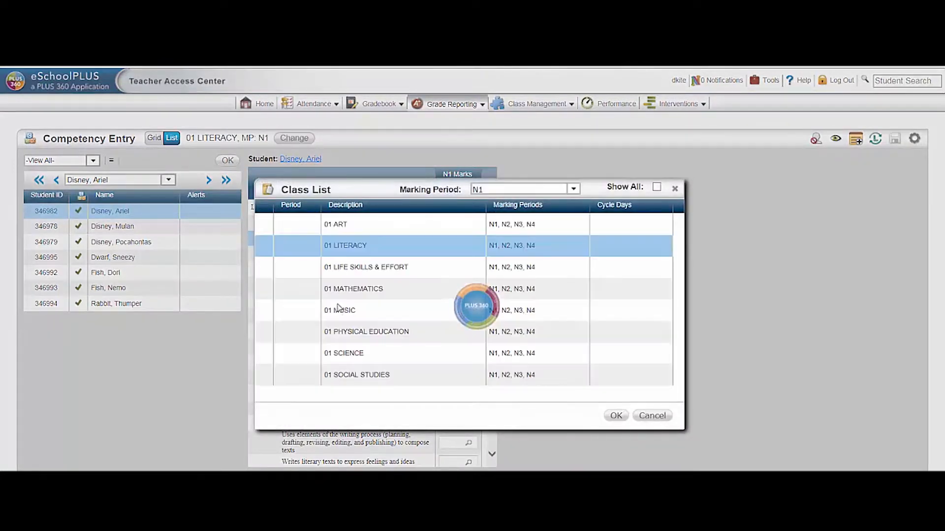
left_click(355, 375)
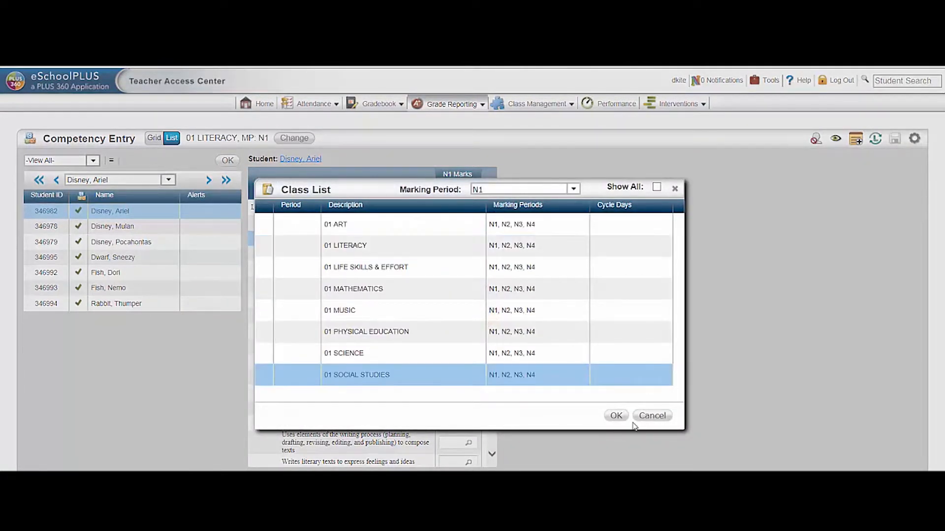
left_click(616, 416)
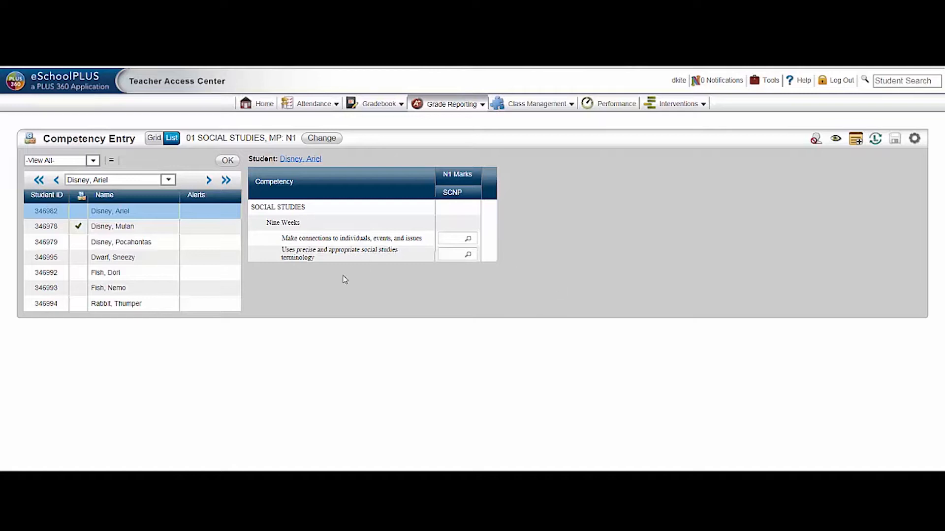
left_click(154, 140)
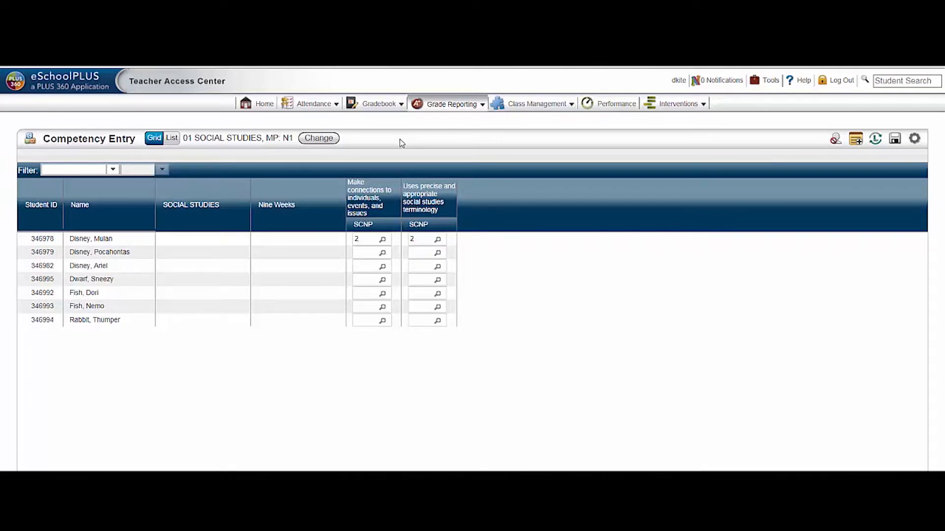
Change the competency entry class to 01 LIFE SKILLS & EFFORT
left_click(318, 138)
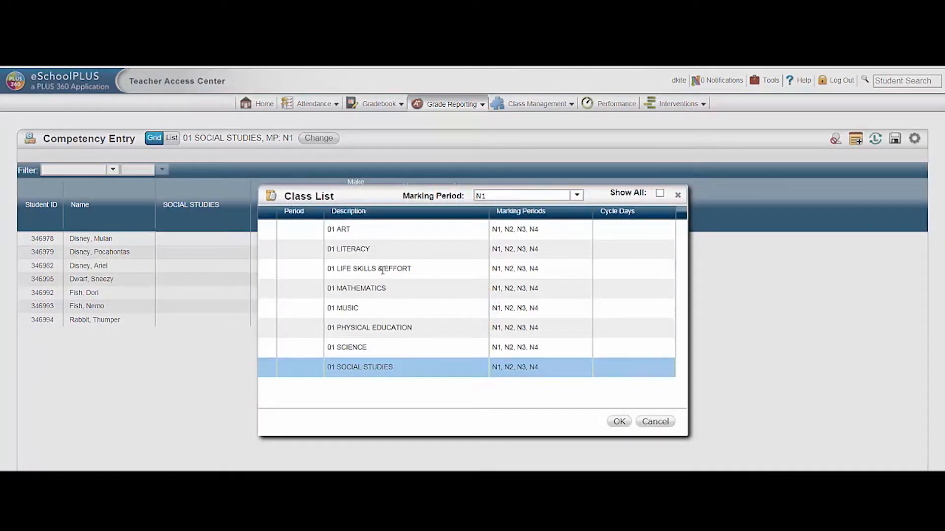
left_click(384, 270)
left_click(619, 421)
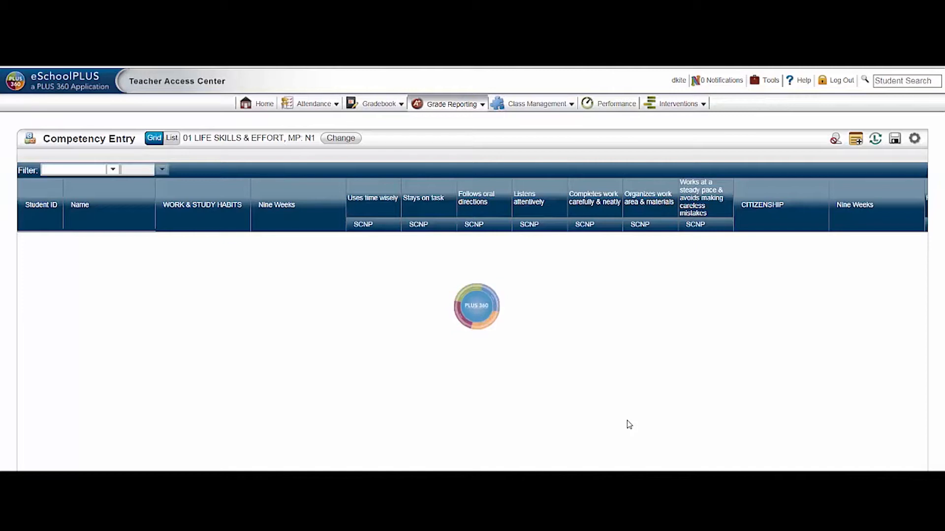
Show the Life Skills competencies in the List layout and enter S for the first student's "Uses time wisely" and "Stays on task"
left_click(172, 139)
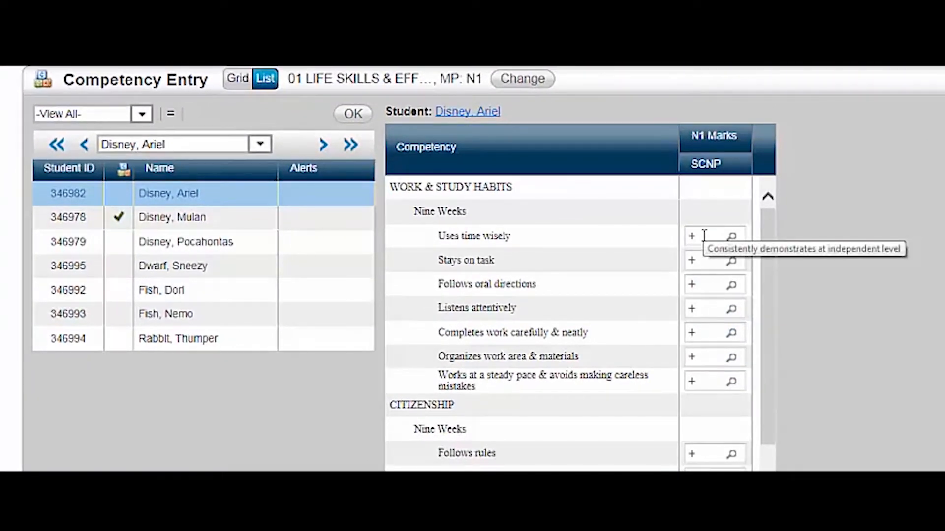
left_click(731, 238)
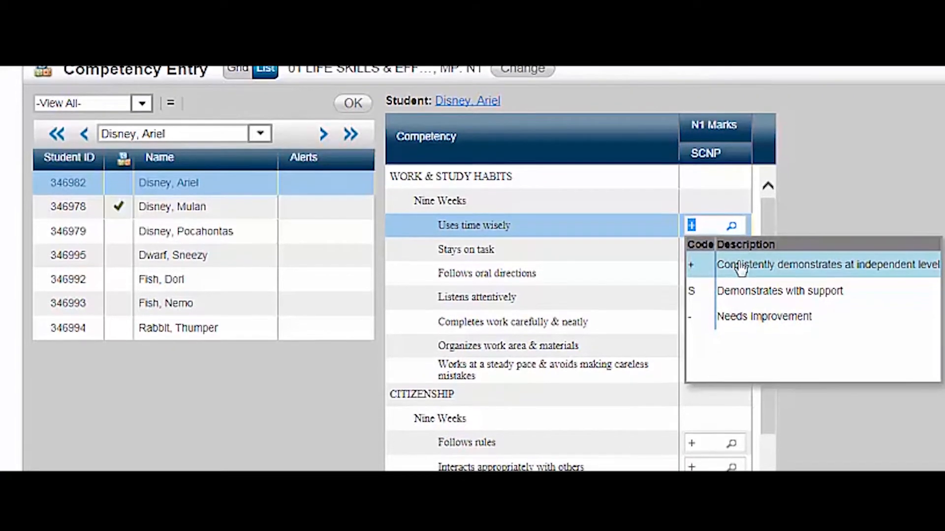
left_click(748, 274)
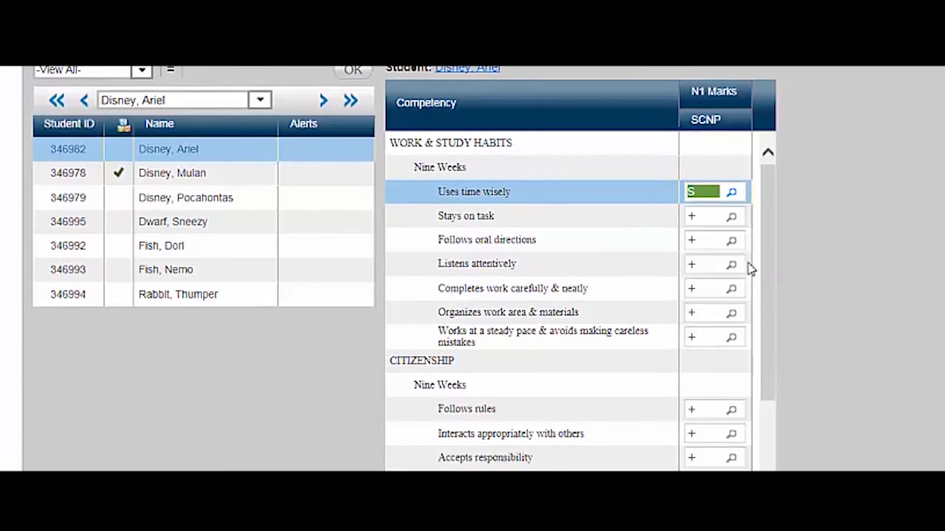
left_click(701, 200)
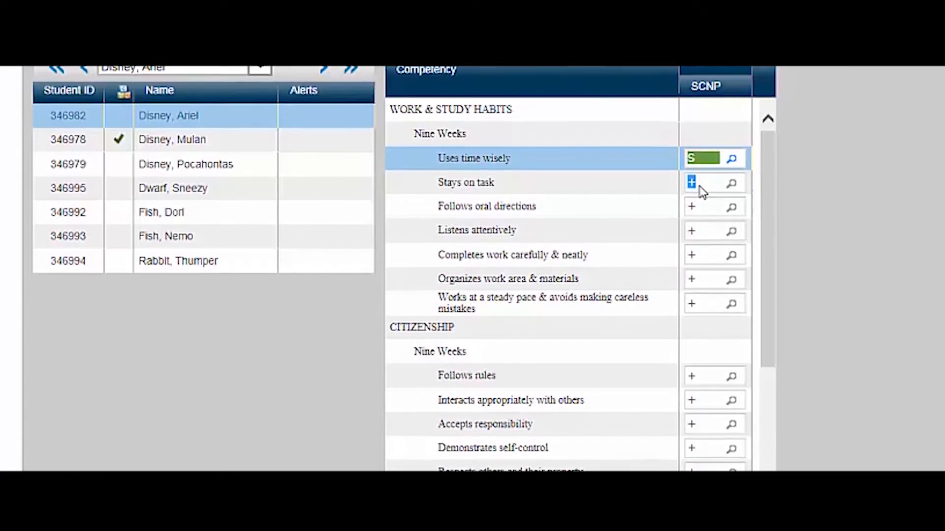
type("S")
key("Tab")
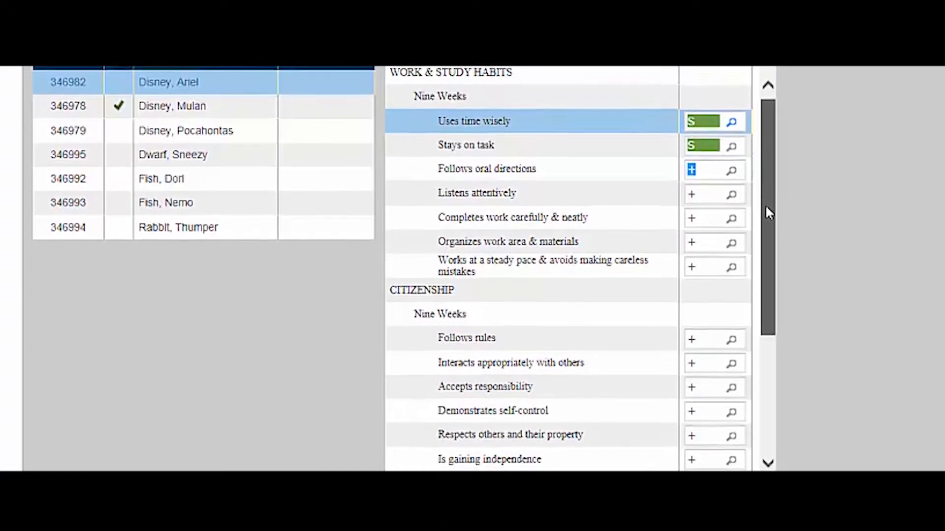
Mark "Regular attendance" and "Returning homework and/or required materials" as Needs Improvement (-) for the first student, and save the marks
left_click_drag(764, 205, 770, 308)
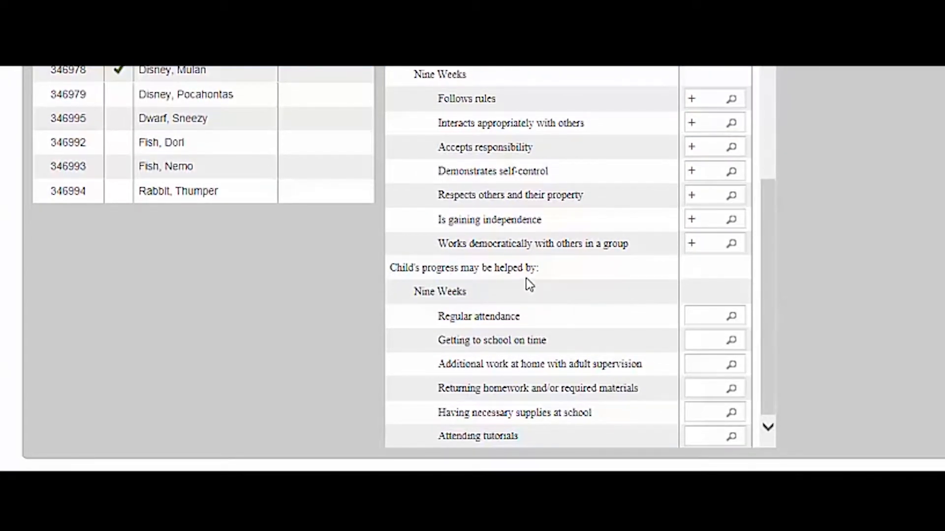
left_click(736, 319)
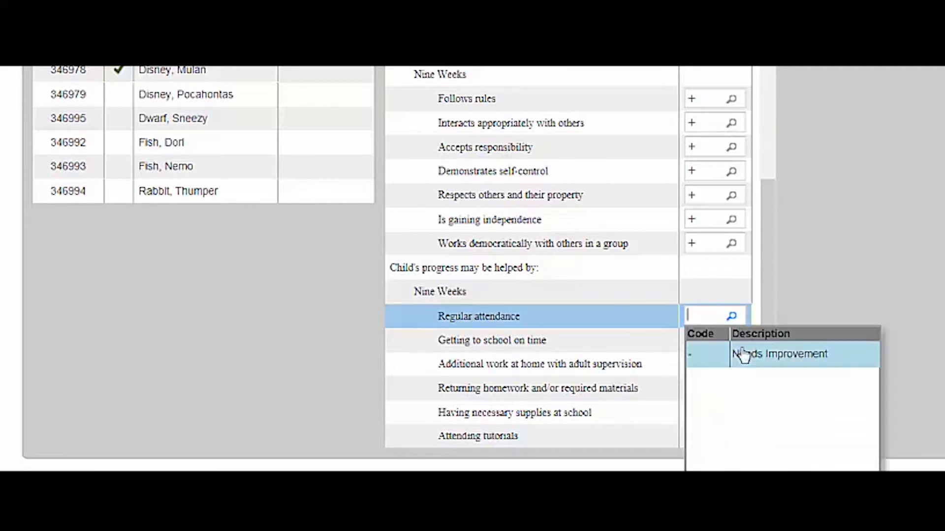
left_click(740, 355)
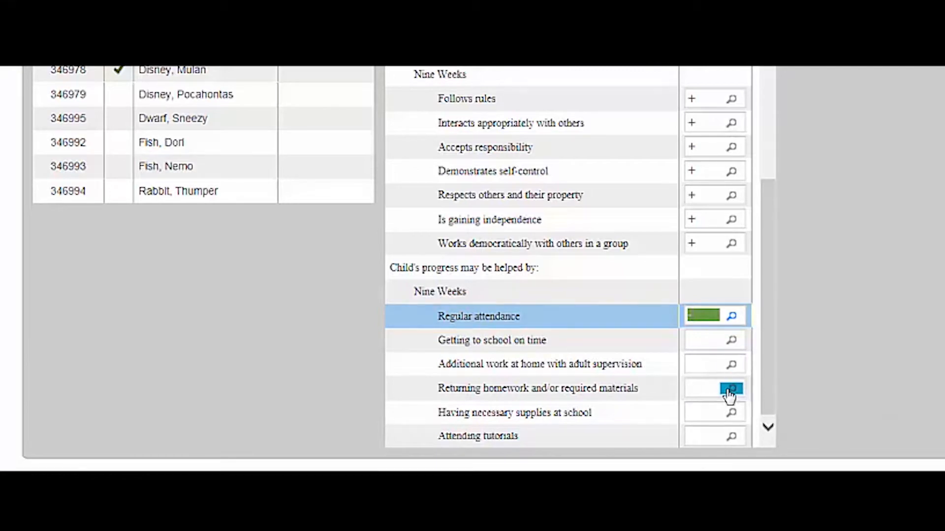
left_click(731, 389)
left_click(735, 426)
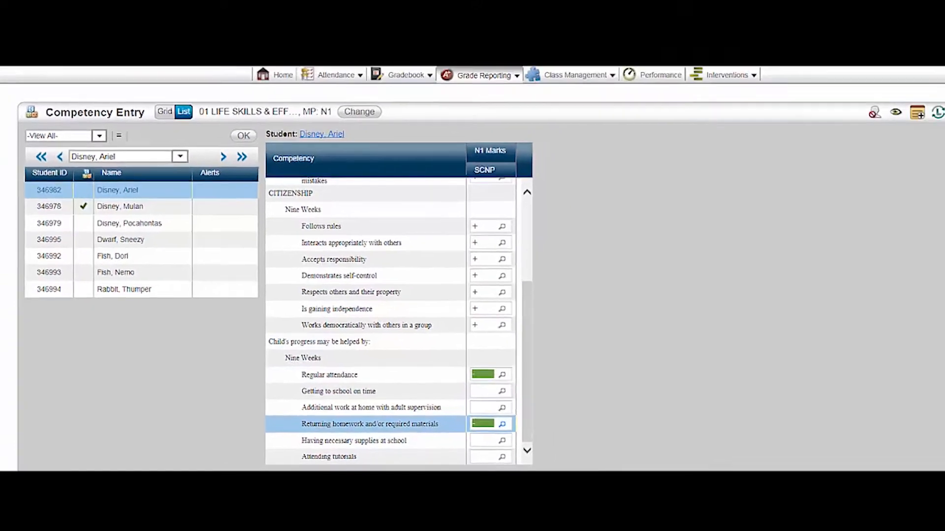
left_click(895, 140)
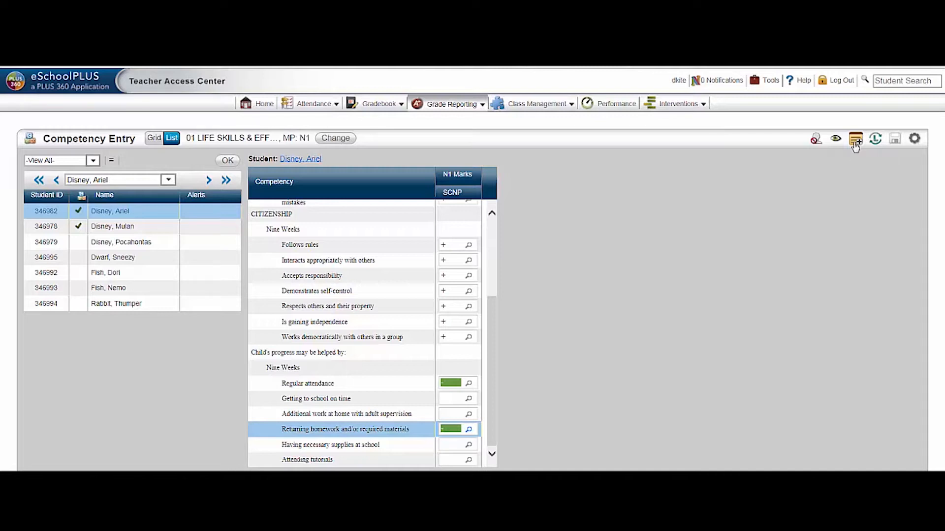
Add a free text comment for the selected student from phrase FT03, extend it with "She is fantastic!", and save it
left_click(856, 143)
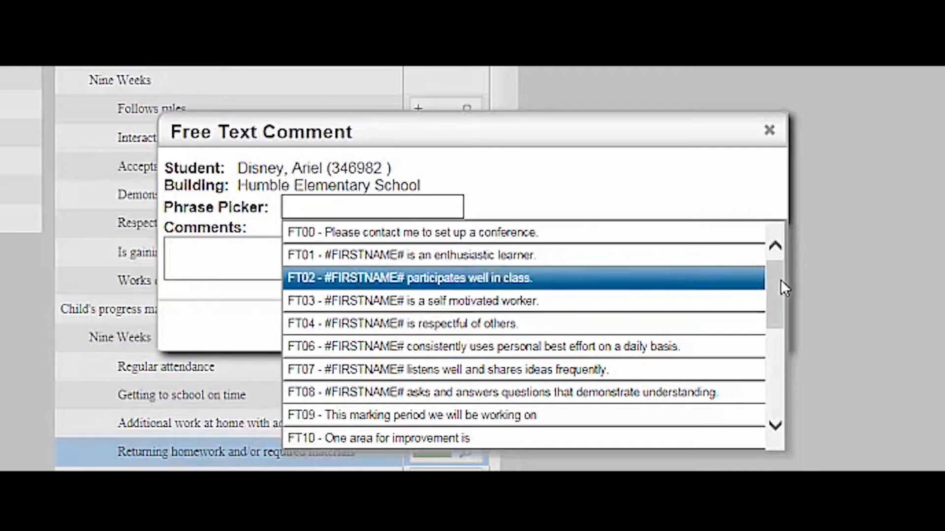
left_click_drag(781, 282, 767, 255)
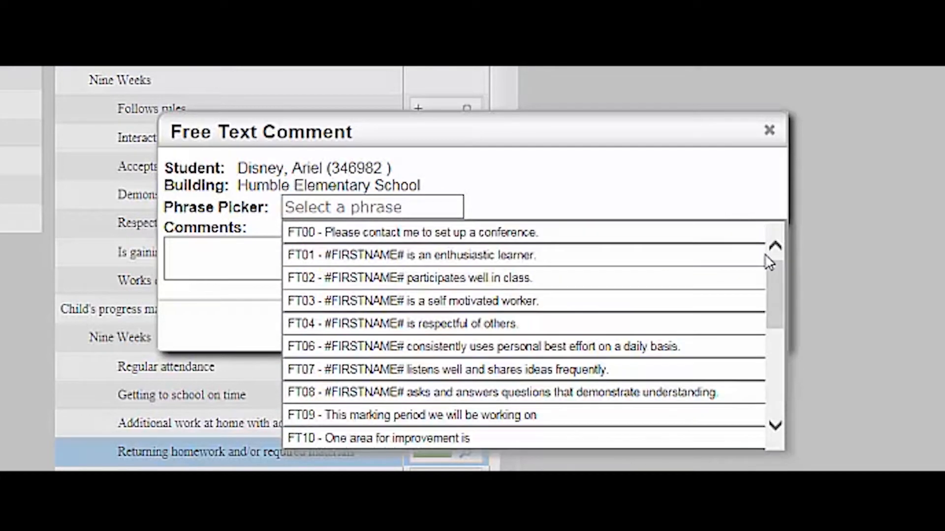
left_click(581, 304)
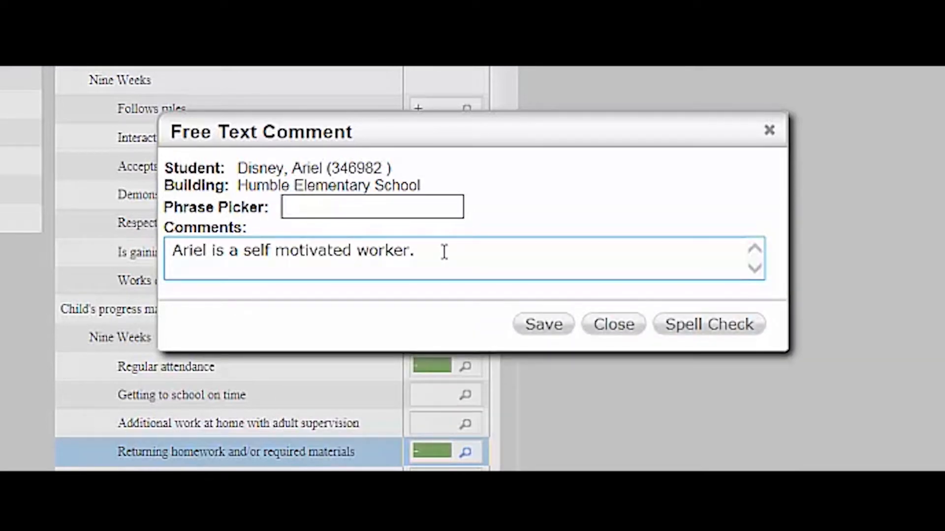
left_click(446, 250)
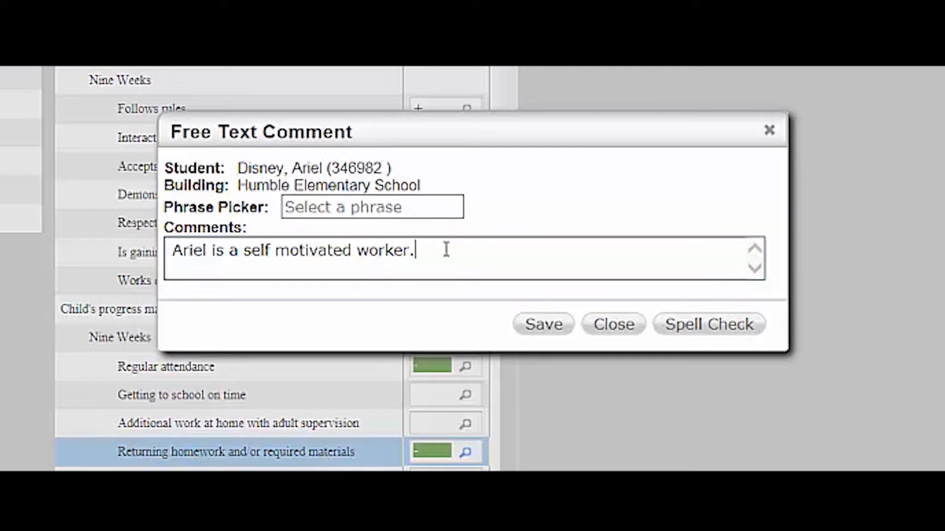
type("She is fantastic!")
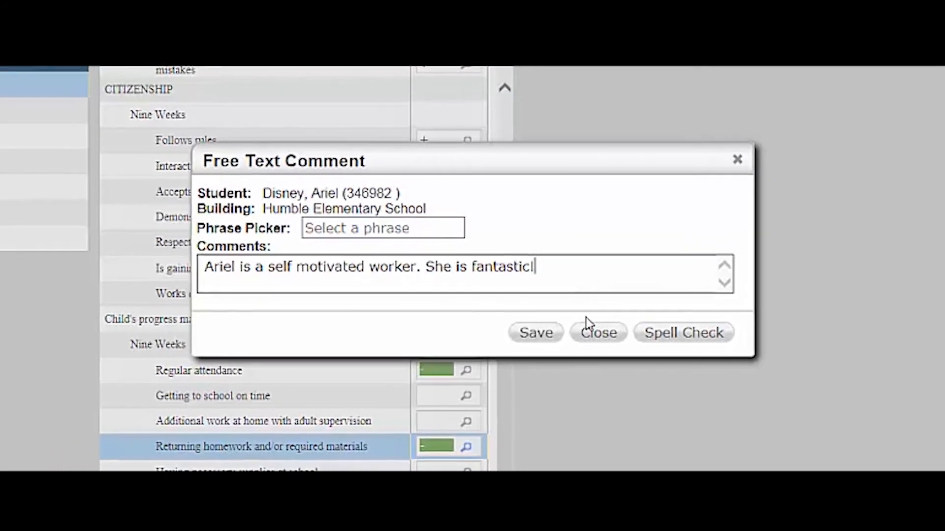
left_click(525, 344)
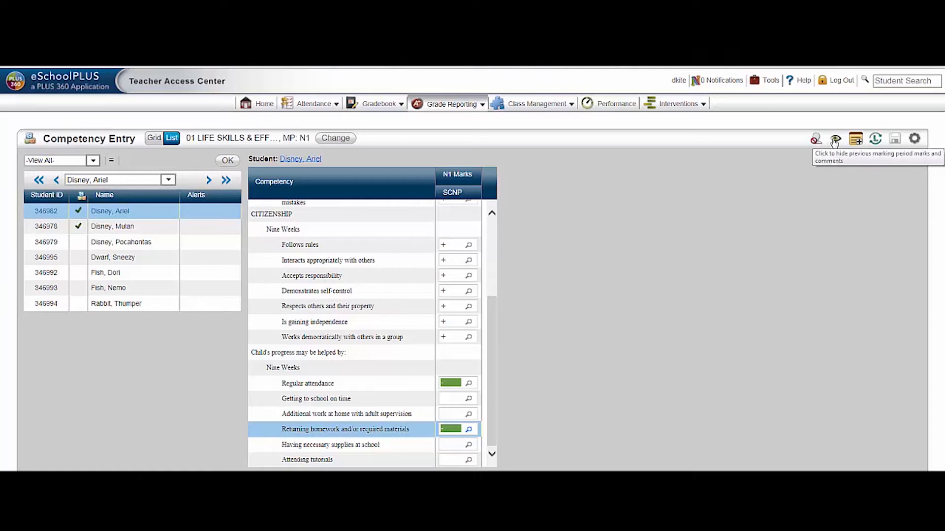
Change the competency entry to 01 LITERACY for marking period N4, and hide the previous marking period marks and comments
left_click(344, 139)
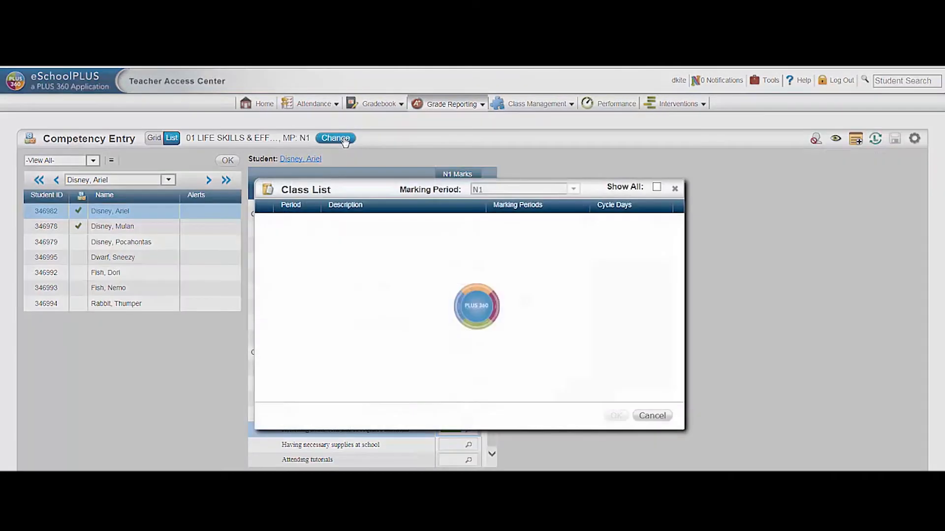
left_click(573, 189)
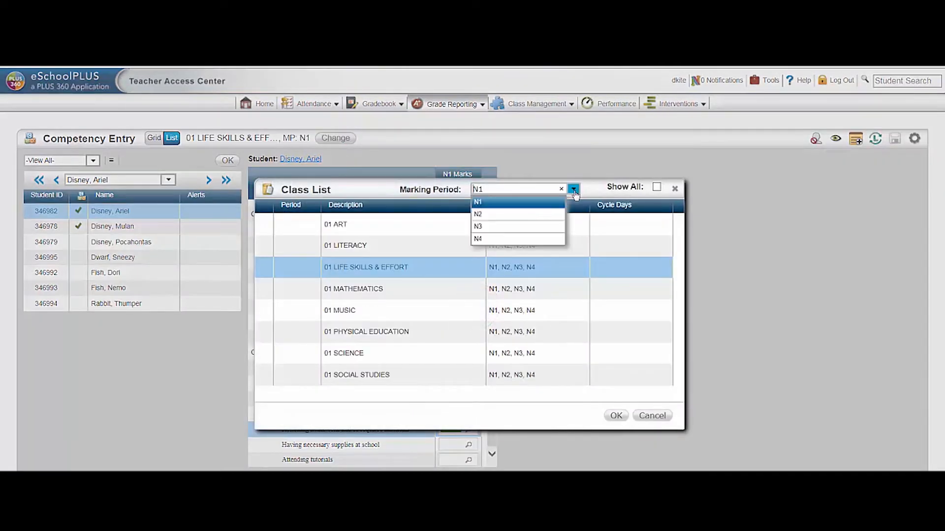
left_click(544, 241)
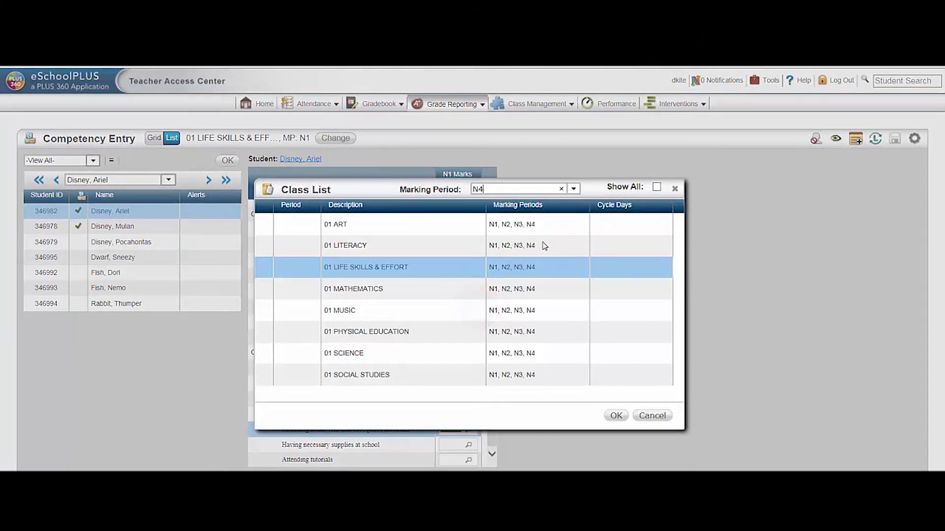
left_click(515, 245)
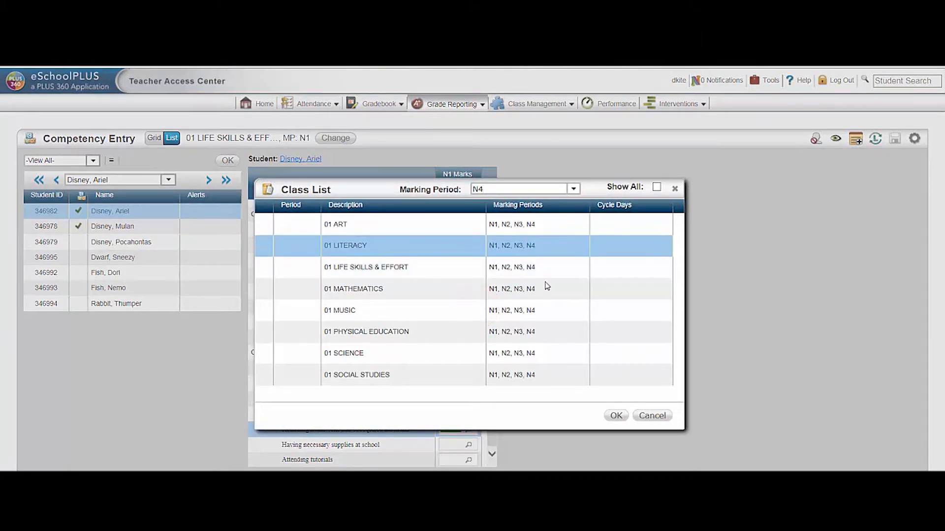
left_click(615, 417)
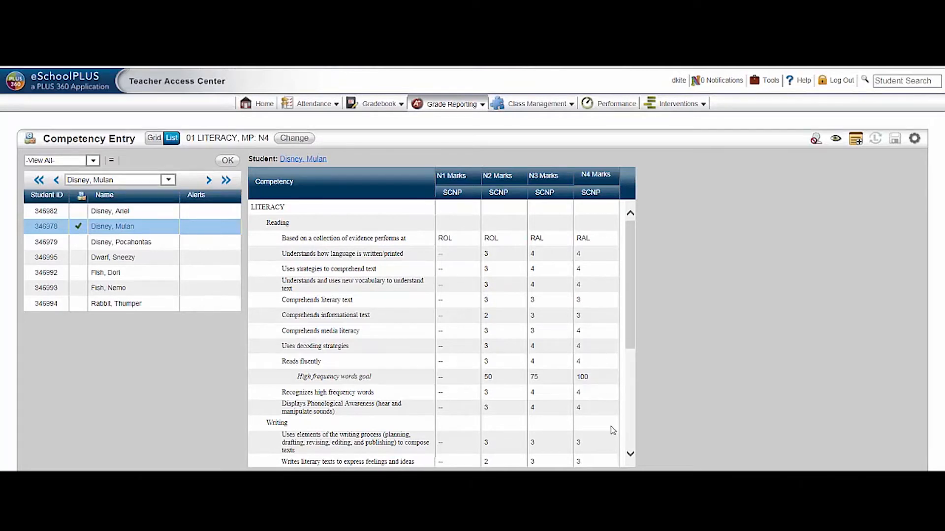
left_click(836, 141)
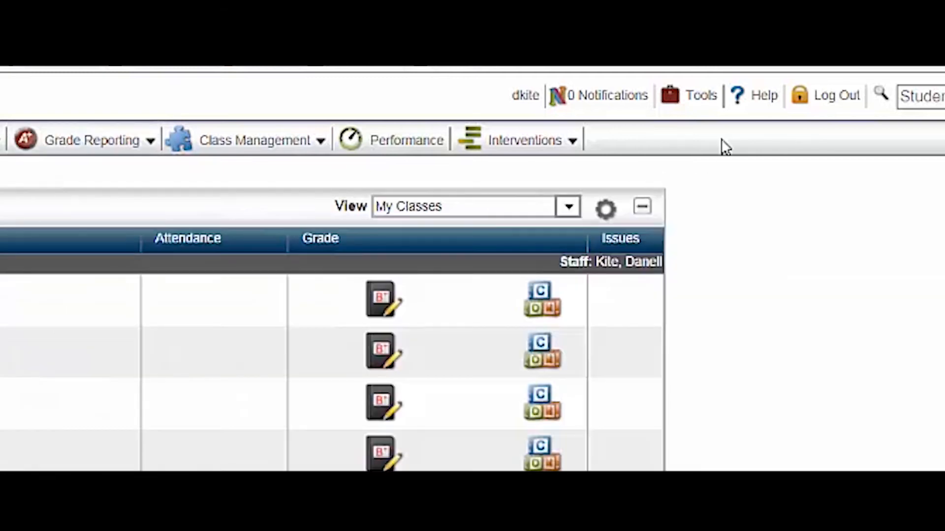
Display the available tools and district links from the home page
left_click(700, 98)
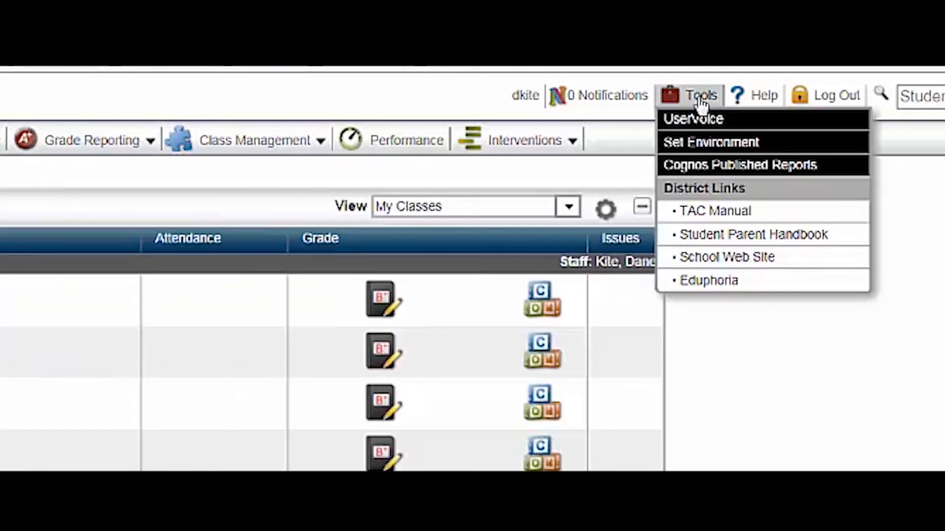